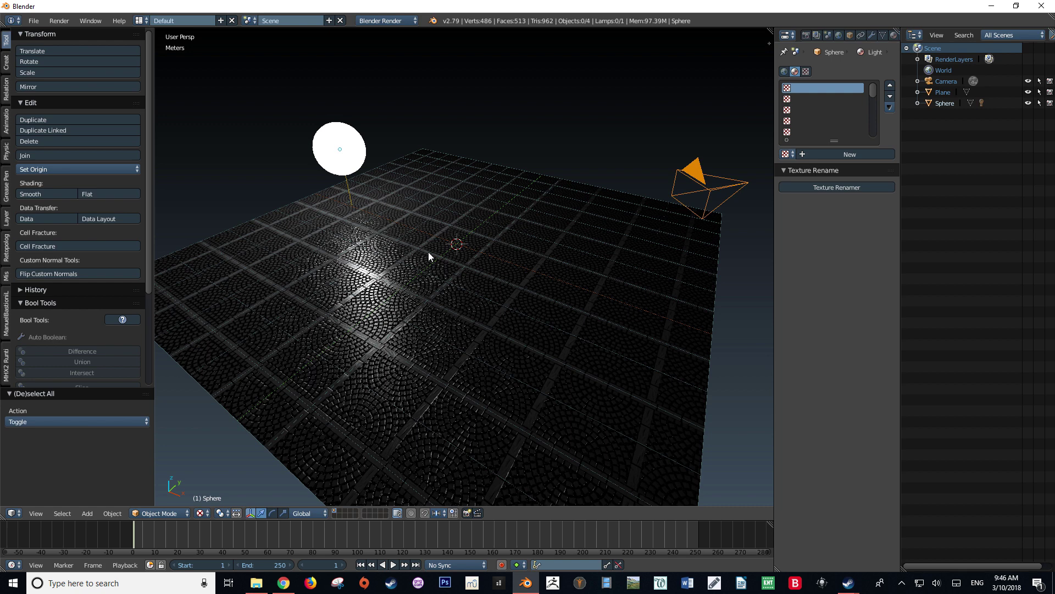
# - Add a cube mesh with a 1 m radius at the 3D cursor in the center of the tiled floor
pyautogui.moveTo(422, 259); pyautogui.dragTo(432, 277, button='middle')
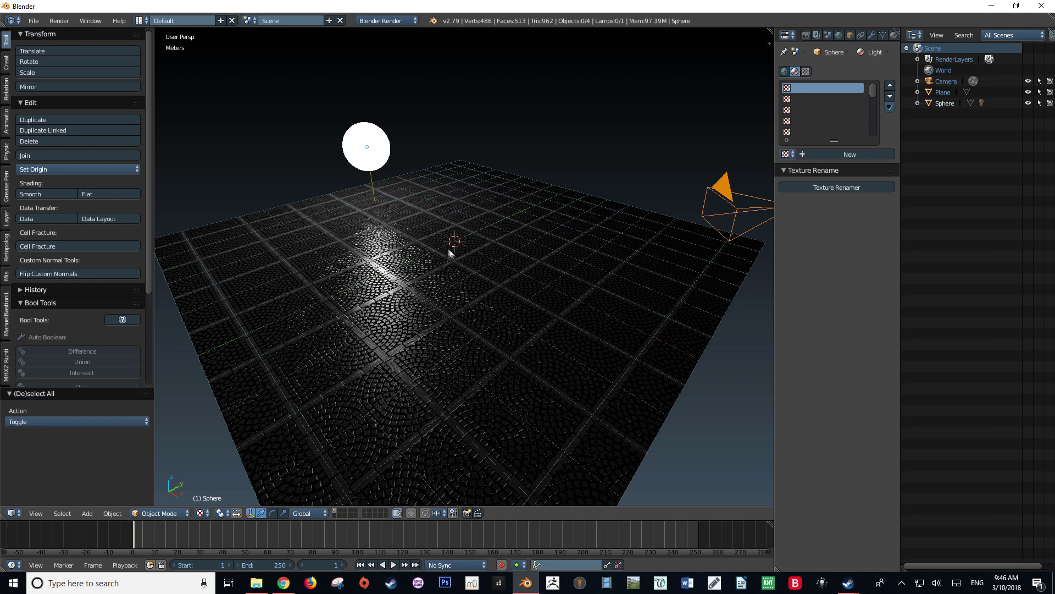
pyautogui.scroll(2, 449, 247)
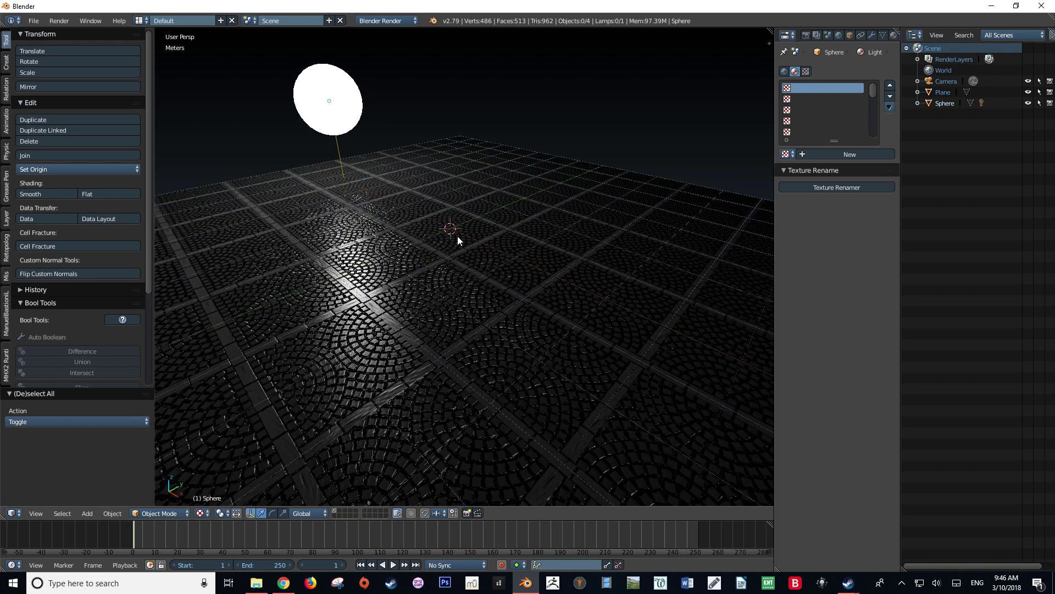
pyautogui.scroll(-2, 457, 236)
pyautogui.moveTo(469, 269); pyautogui.dragTo(455, 280, button='middle')
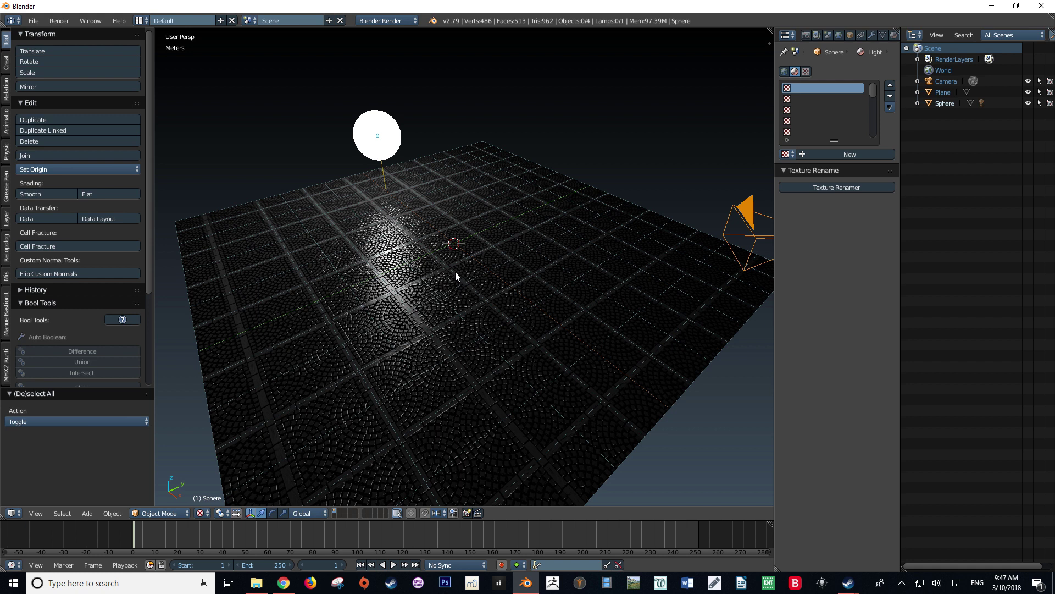
pyautogui.hotkey('shift', 'a')
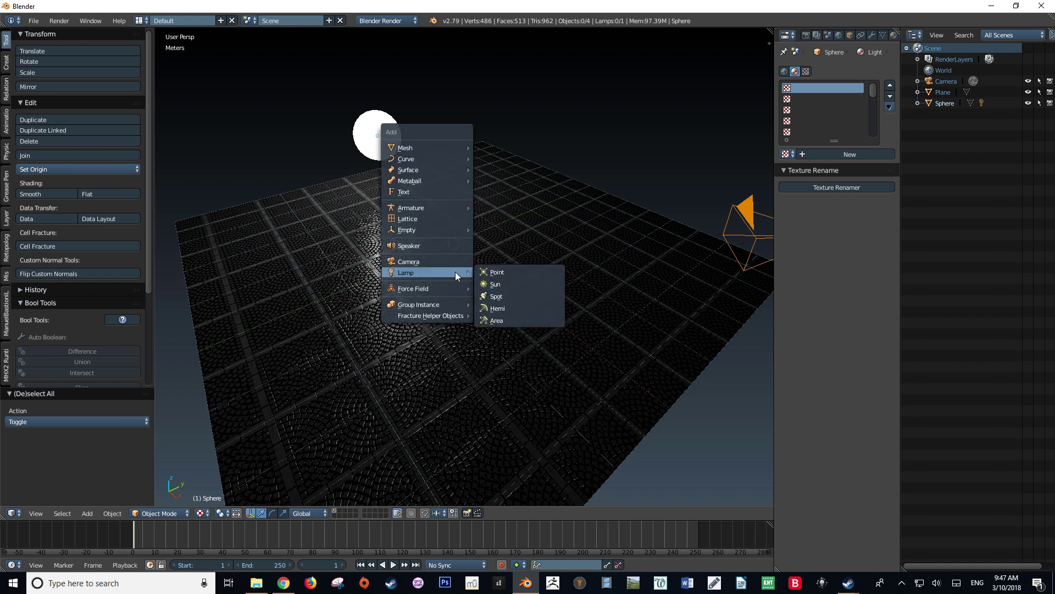
pyautogui.moveTo(428, 148)
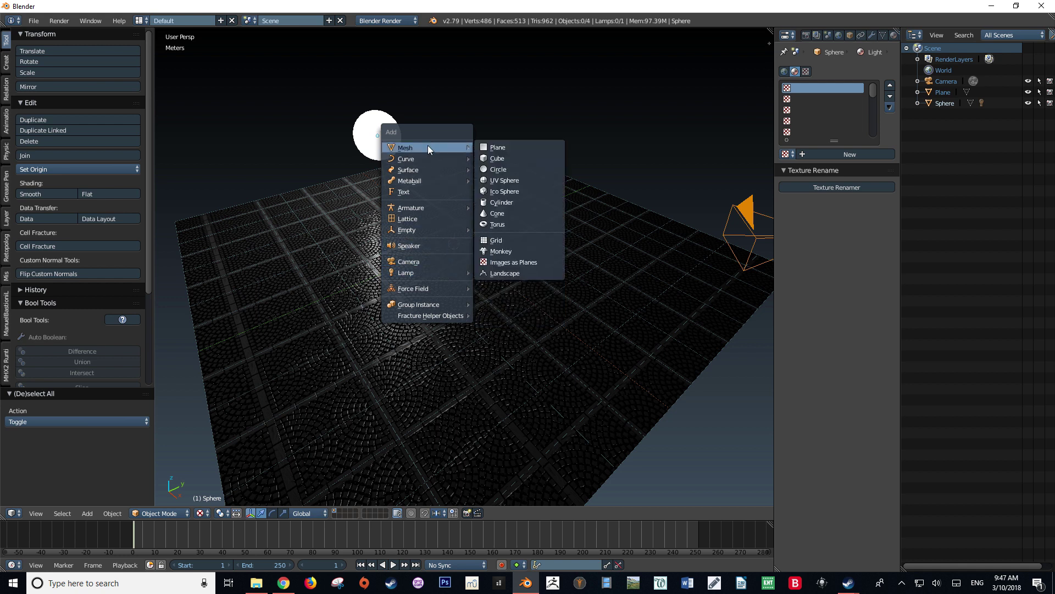
pyautogui.click(494, 159)
pyautogui.moveTo(429, 299); pyautogui.dragTo(452, 276, button='middle')
pyautogui.scroll(3, 453, 264)
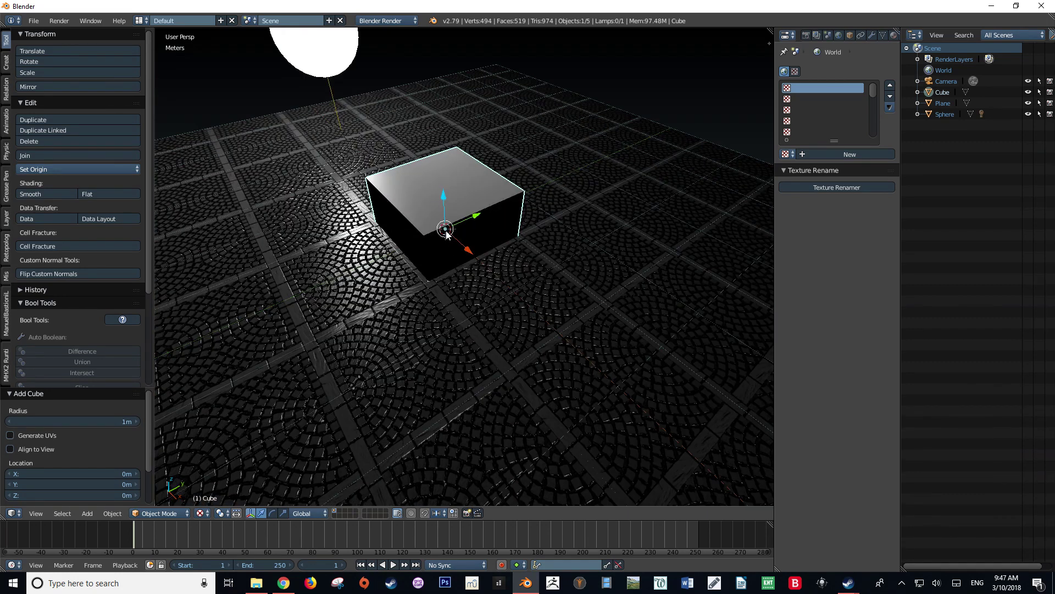
pyautogui.scroll(-4, 446, 231)
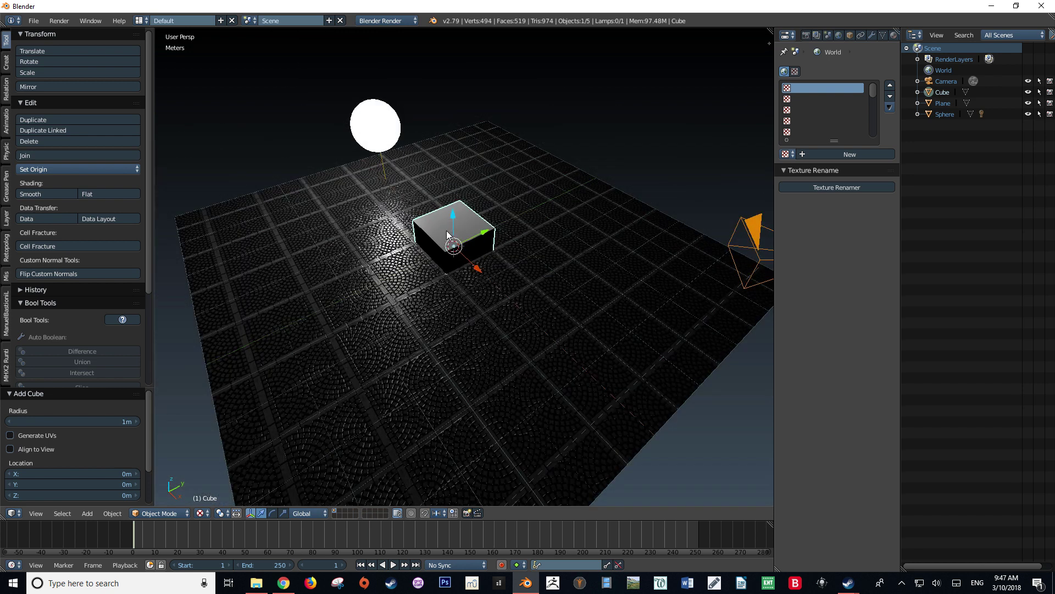
# - Place the 3D cursor on the floor at about X -3.73 m, Y -5.36 m and add a second cube there
pyautogui.click(272, 249)
pyautogui.keyDown('shift'); pyautogui.moveTo(273, 259); pyautogui.dragTo(309, 266, button='middle'); pyautogui.keyUp('shift')
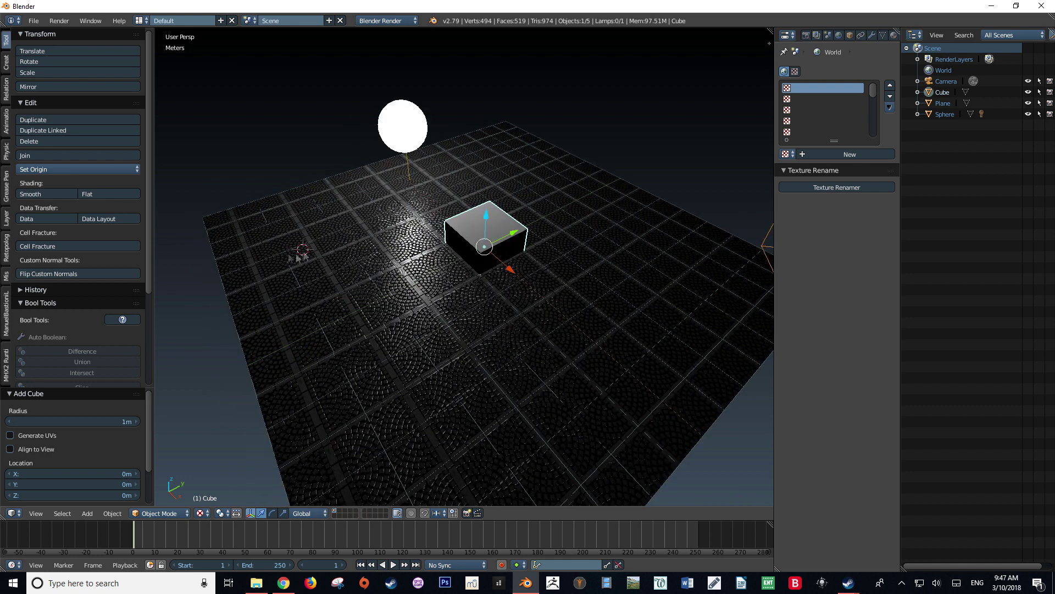
pyautogui.hotkey('shift', 'a')
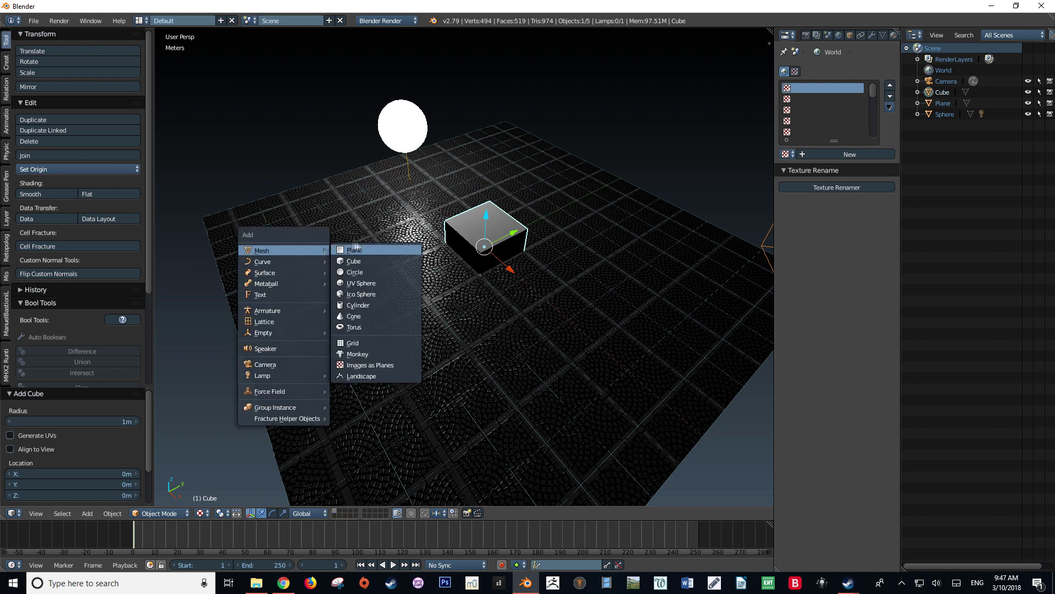
pyautogui.click(366, 260)
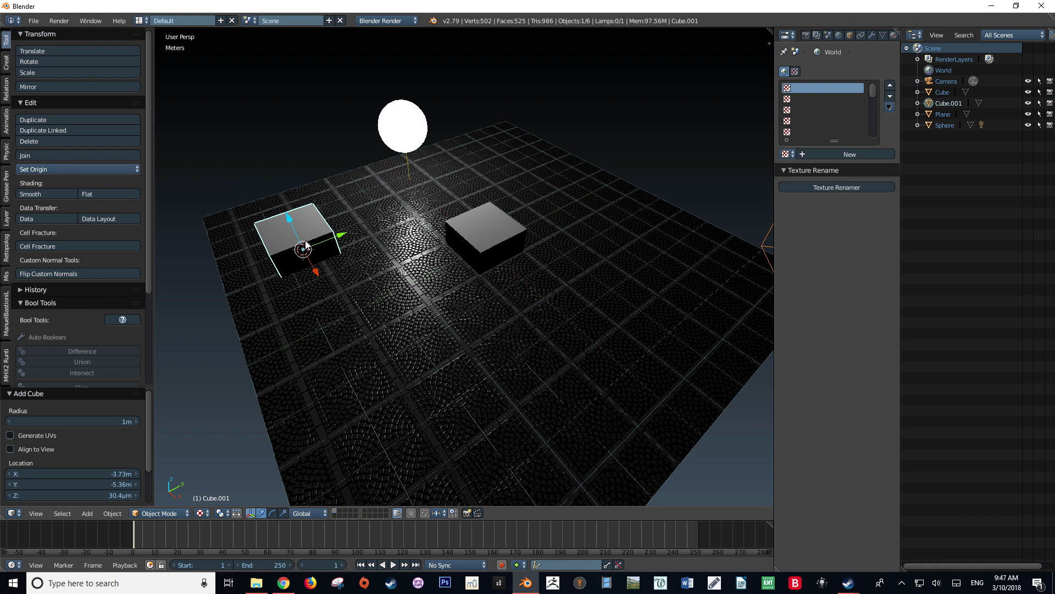
pyautogui.keyDown('shift'); pyautogui.moveTo(336, 279); pyautogui.dragTo(367, 314, button='middle'); pyautogui.keyUp('shift')
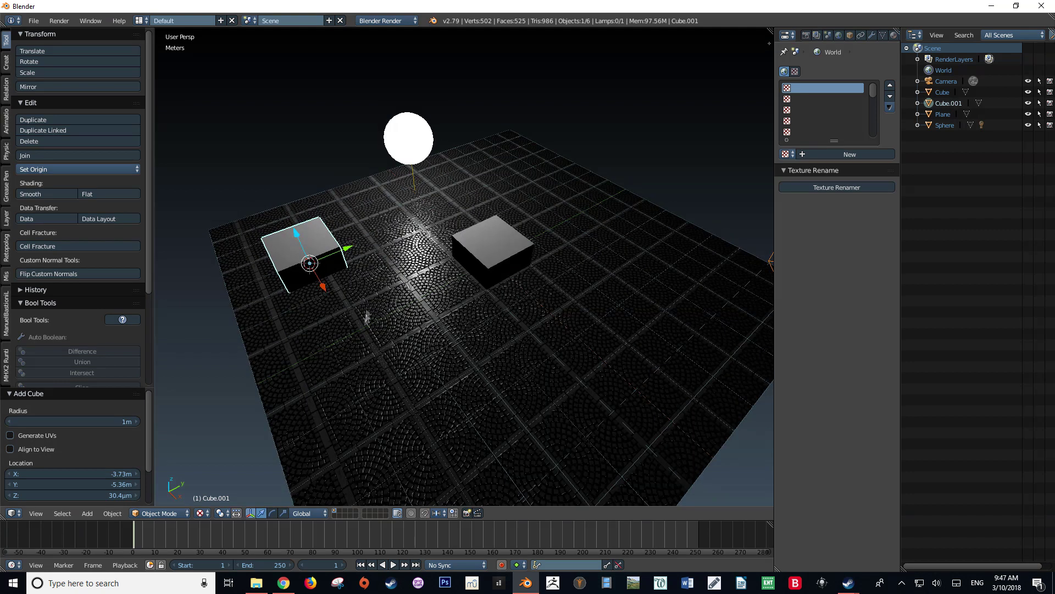
# - Set the pivot point to 3D Cursor and move the second cube about 7.36 m along the Y axis
pyautogui.click(226, 516)
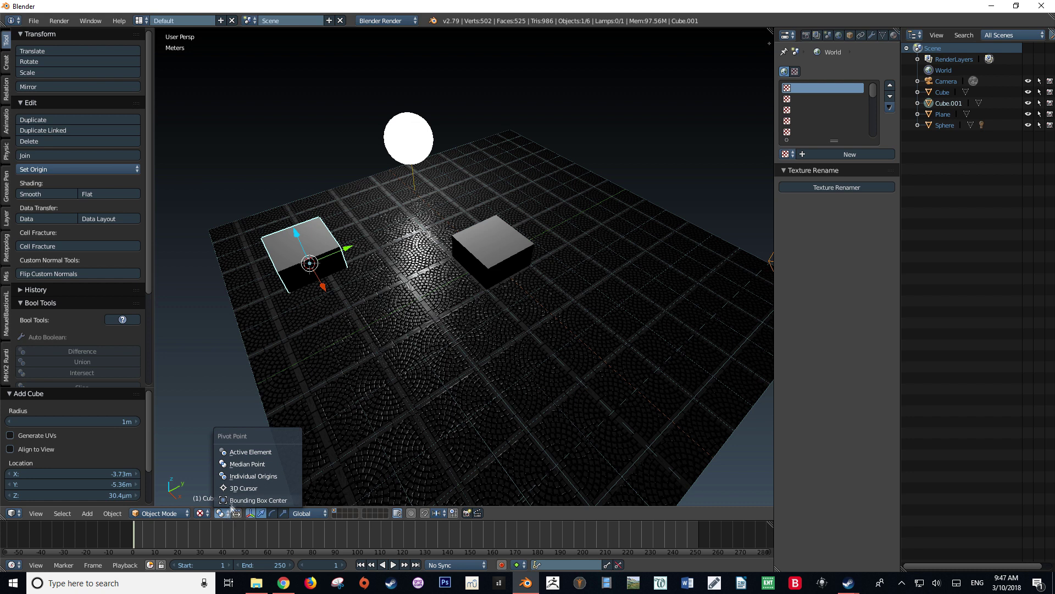
pyautogui.click(242, 488)
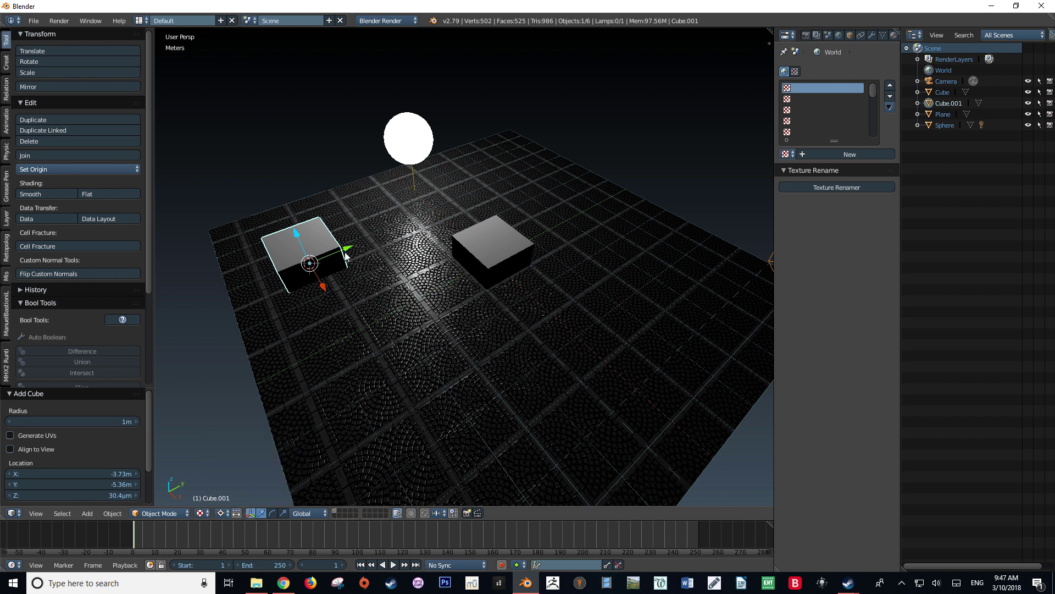
pyautogui.moveTo(345, 256); pyautogui.dragTo(511, 201)
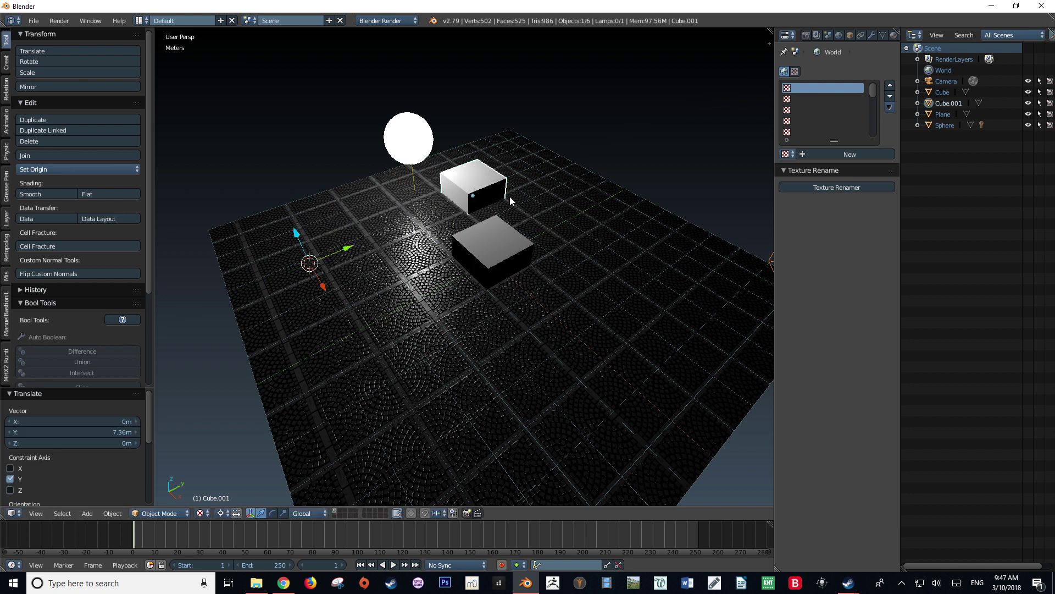
# - Rotate the second cube on Z around the 3D cursor by about 398°, and by about -964° around a new cursor position behind the first cube
pyautogui.click(274, 513)
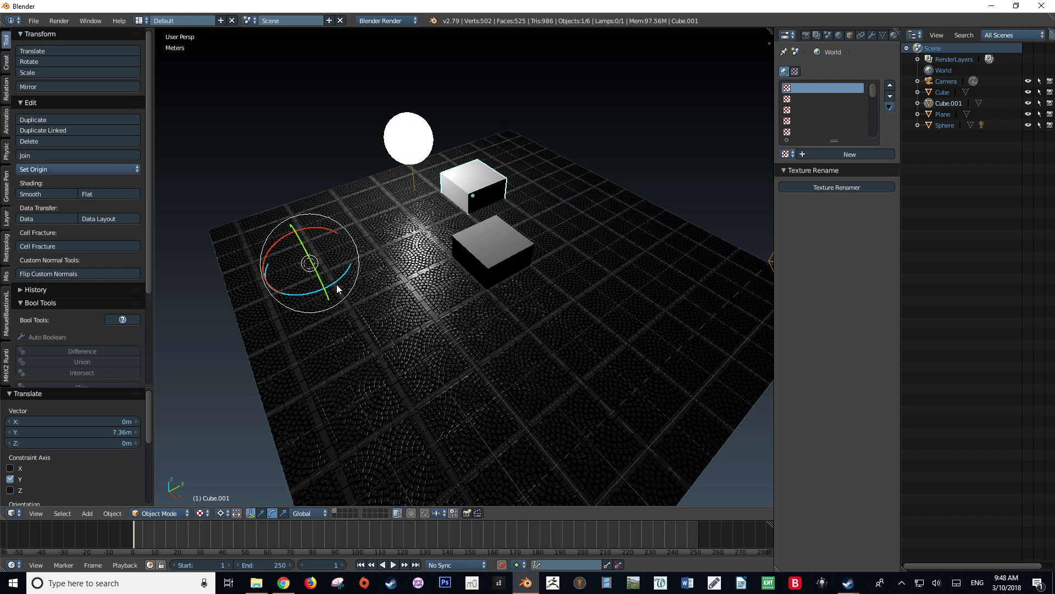
pyautogui.moveTo(337, 282); pyautogui.dragTo(382, 263)
pyautogui.click(532, 192)
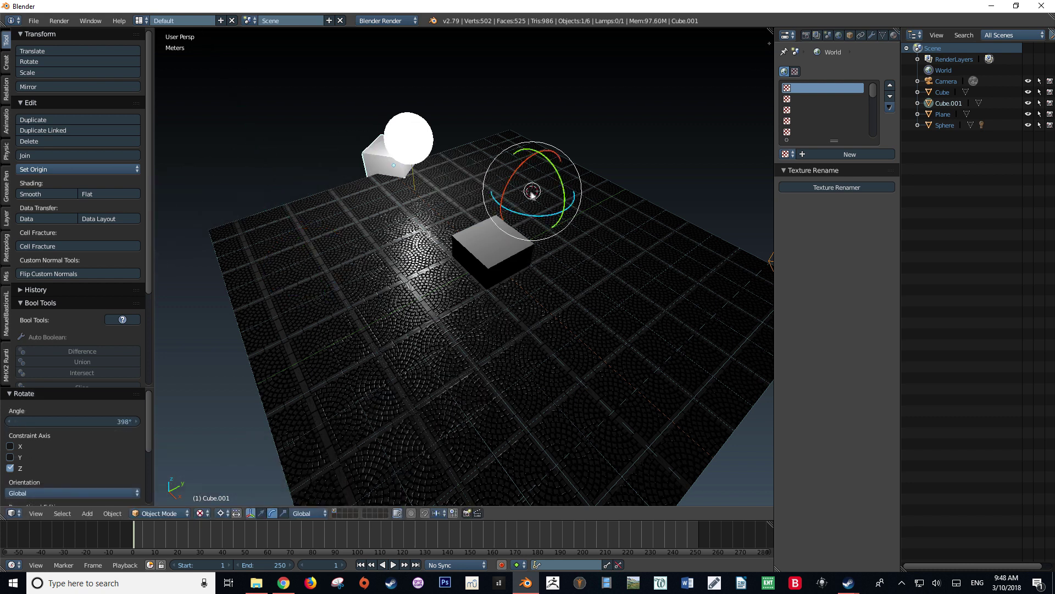
pyautogui.moveTo(531, 216); pyautogui.dragTo(635, 196)
# - Delete the rotated second cube and select the remaining cube in the middle of the floor
pyautogui.press('x')
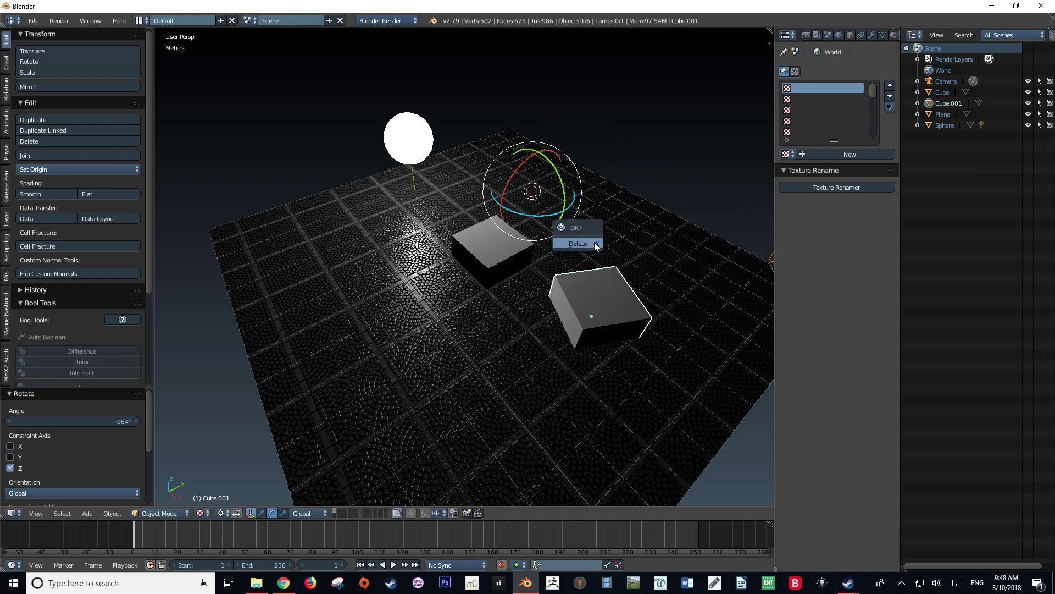
pyautogui.click(577, 244)
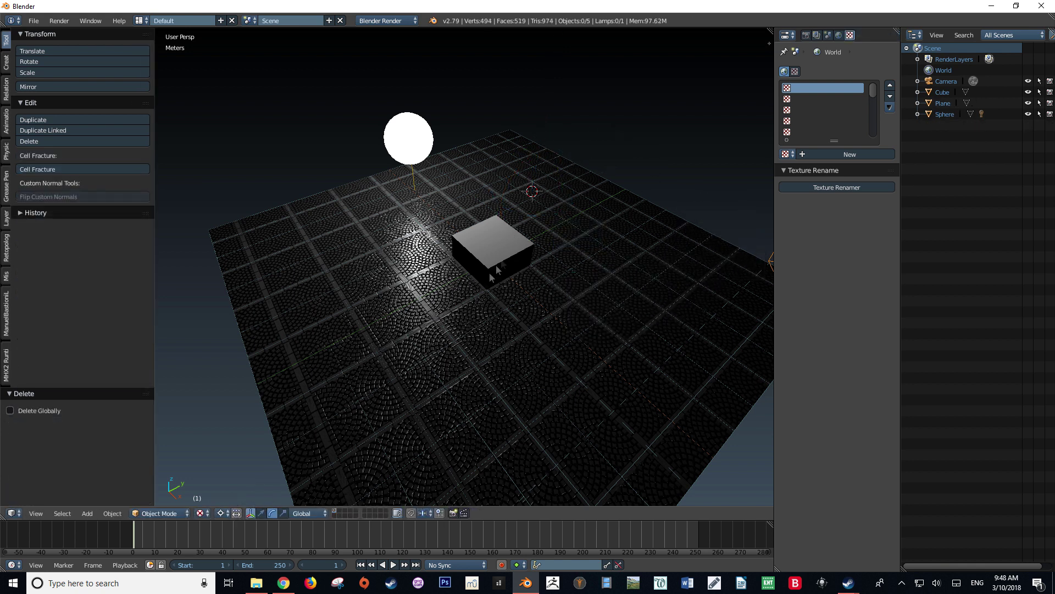
pyautogui.moveTo(588, 255); pyautogui.dragTo(430, 249, button='middle')
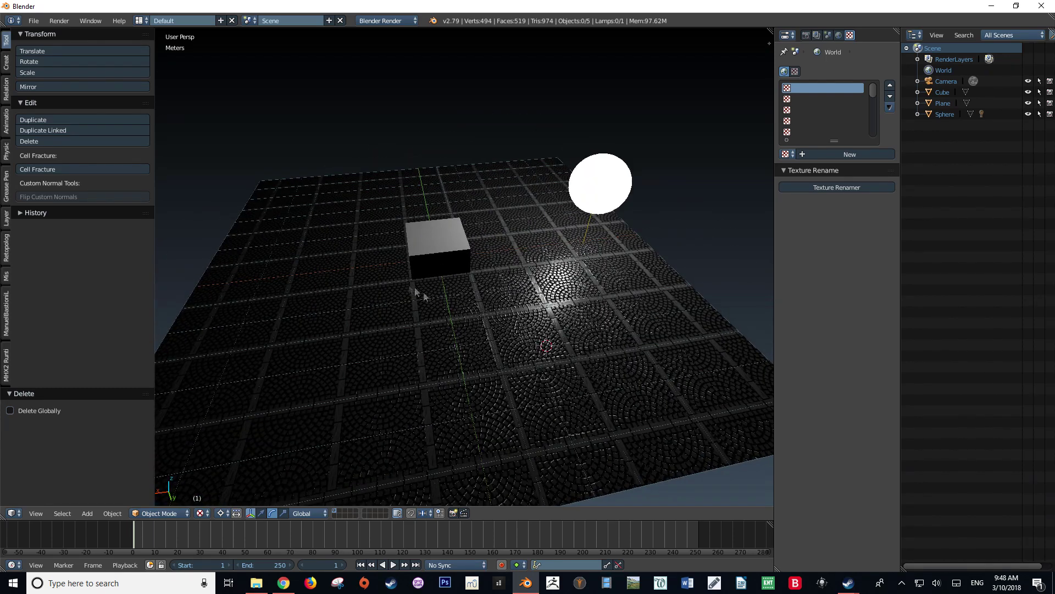
pyautogui.rightClick(421, 233)
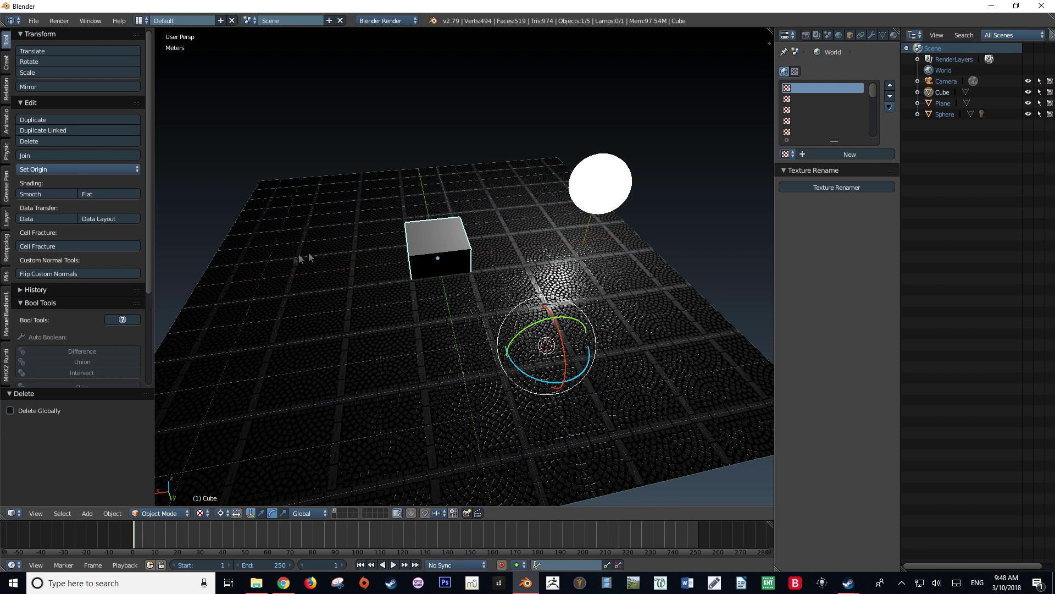
# - Place the 3D cursor at various points around the cube, ending on the floor at about X 5.49 m, Y 2.24 m
pyautogui.click(402, 240)
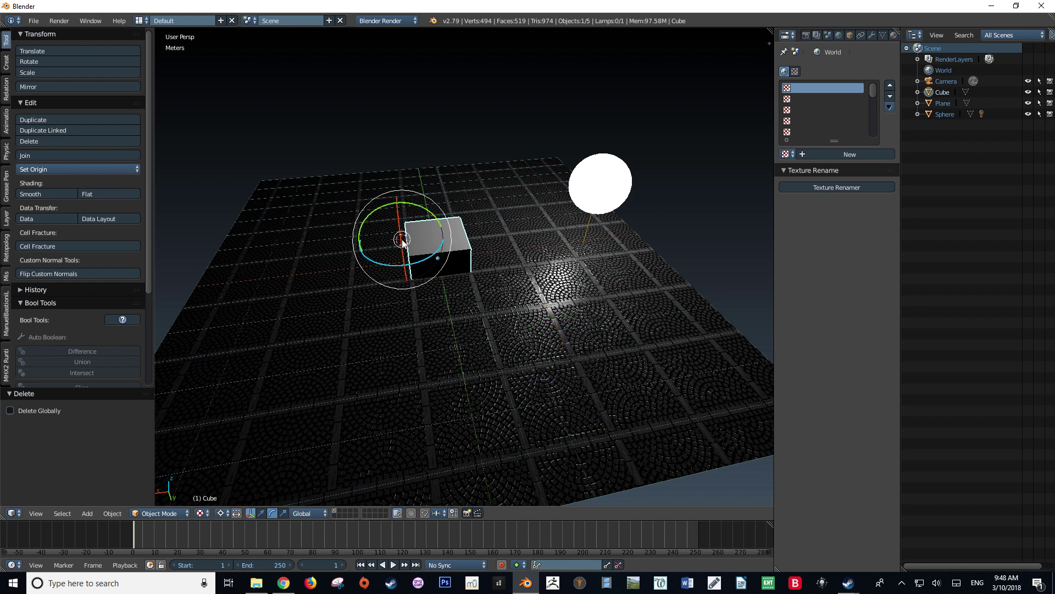
pyautogui.click(536, 245)
pyautogui.click(404, 281)
pyautogui.click(271, 283)
pyautogui.click(397, 207)
pyautogui.click(381, 334)
pyautogui.click(264, 258)
pyautogui.click(414, 213)
pyautogui.click(539, 248)
pyautogui.click(447, 352)
pyautogui.click(259, 327)
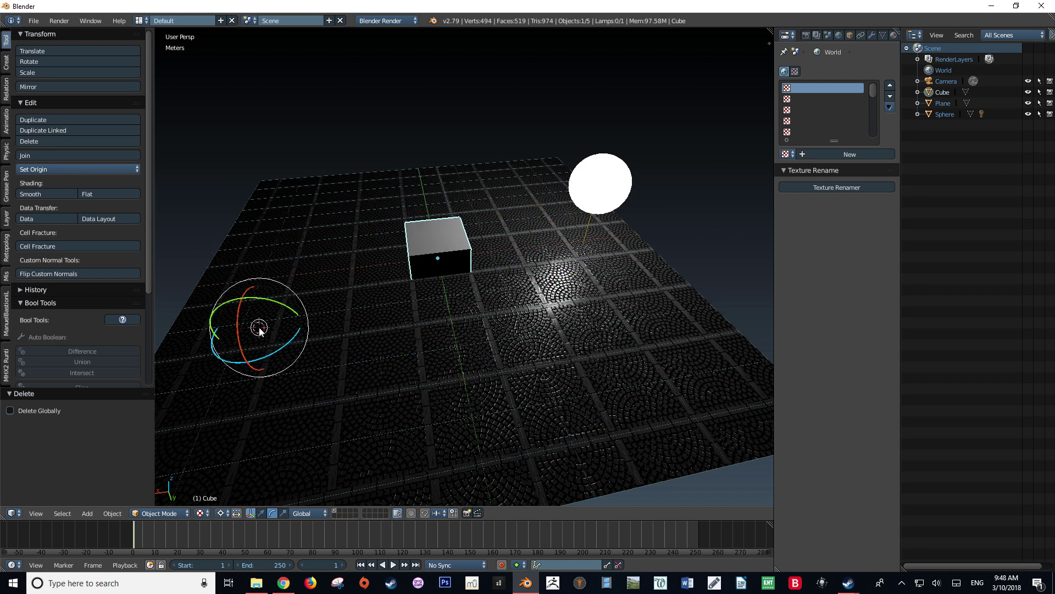
# - Add a cube at the 3D cursor's position away from the scene center and delete that cube again
pyautogui.hotkey('shift', 'a')
pyautogui.moveTo(387, 313)
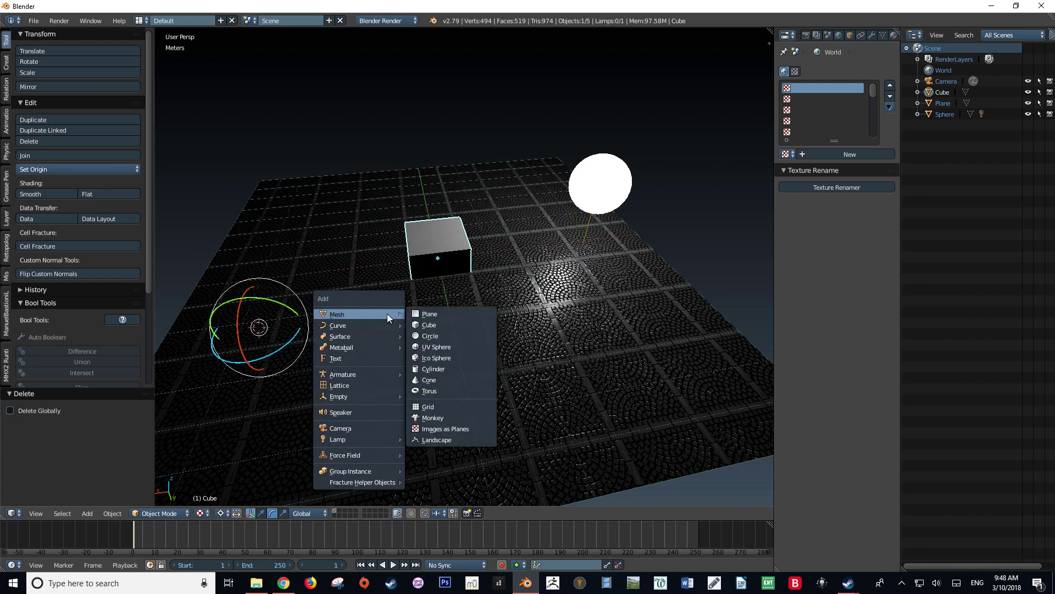
pyautogui.click(447, 324)
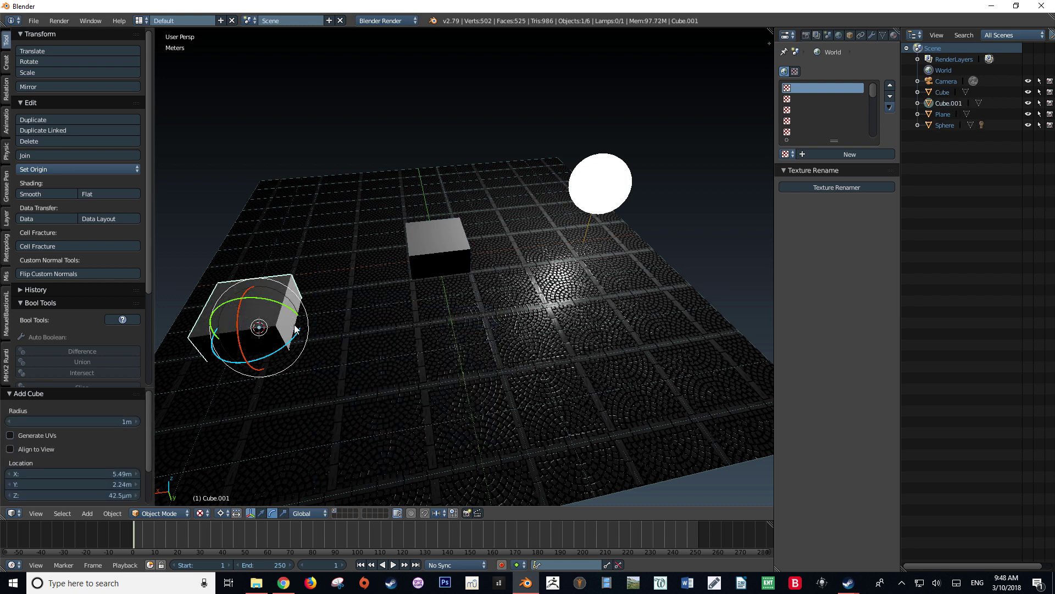
pyautogui.press('x')
pyautogui.click(311, 306)
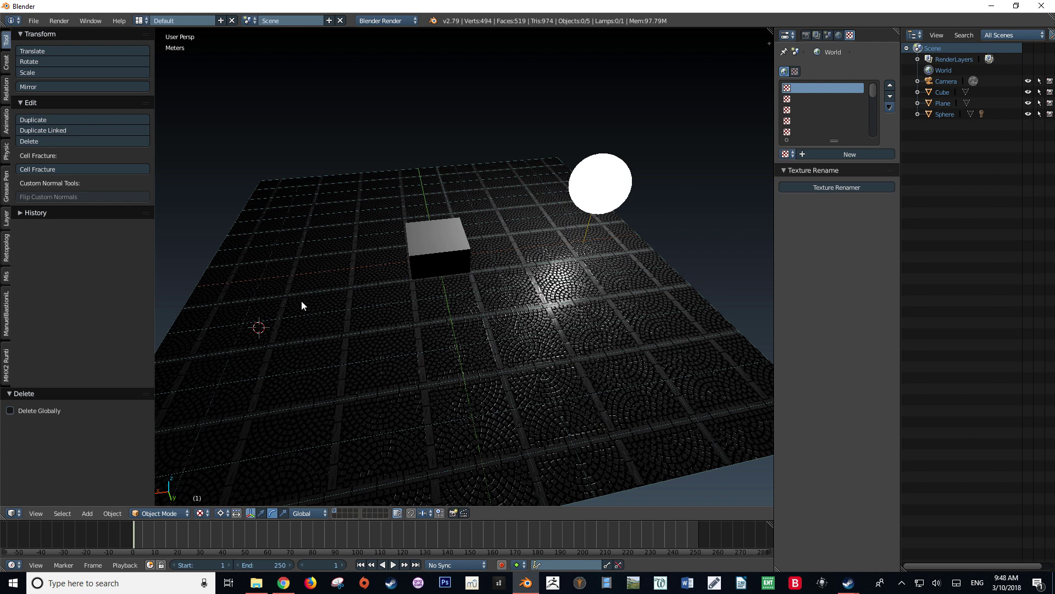
# - Snap the 3D cursor back to the center of the scene
pyautogui.hotkey('shift', 's')
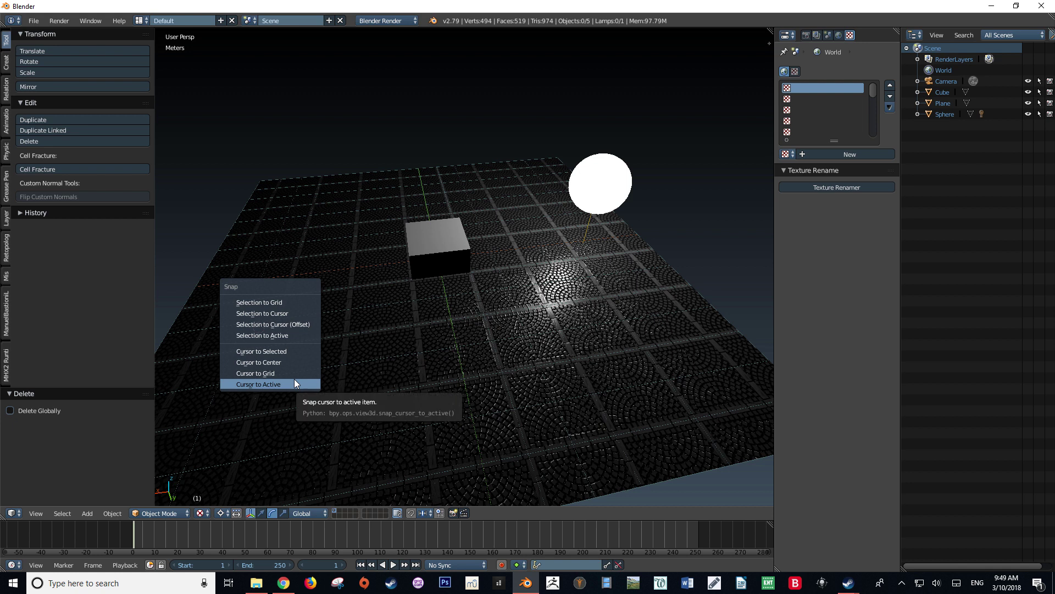
pyautogui.click(262, 363)
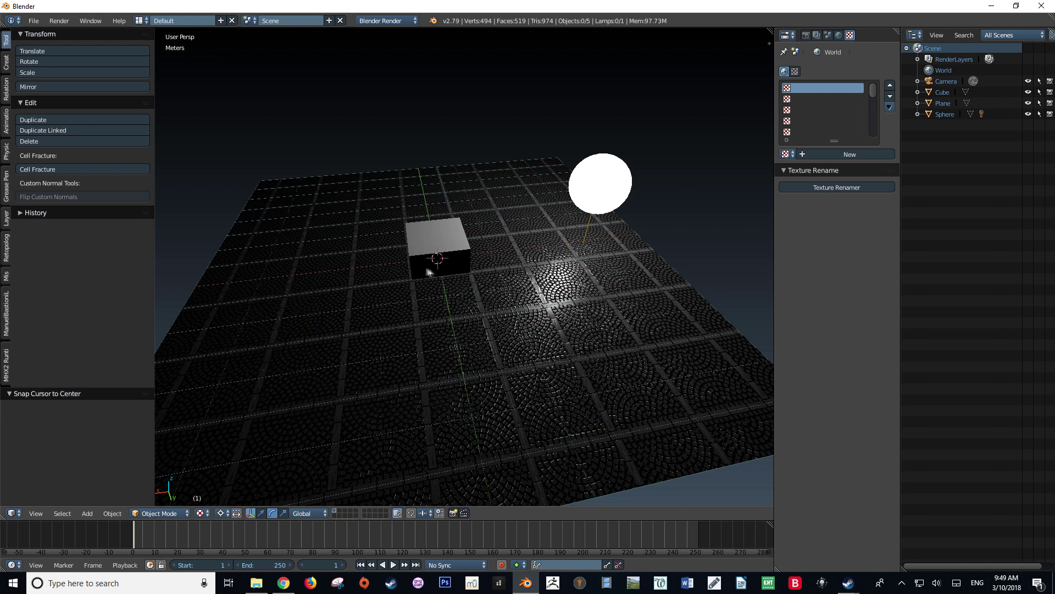
pyautogui.moveTo(439, 280); pyautogui.dragTo(481, 299, button='middle')
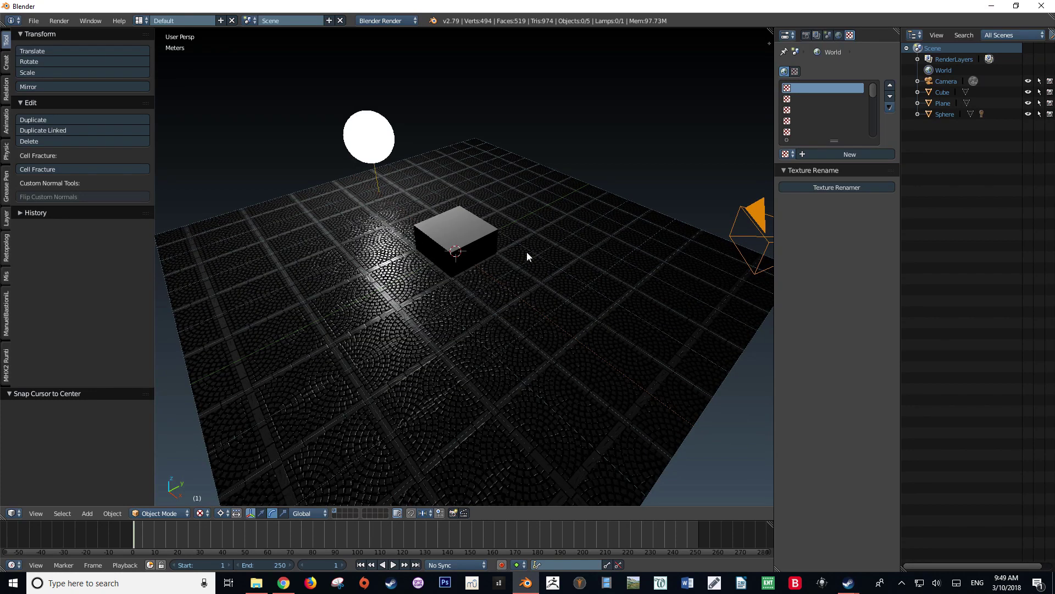
# - Place the 3D cursor at several scattered points on the floor and return it with Cursor to Center
pyautogui.click(636, 236)
pyautogui.click(331, 292)
pyautogui.click(244, 369)
pyautogui.click(421, 425)
pyautogui.click(680, 294)
pyautogui.click(329, 242)
pyautogui.click(254, 277)
pyautogui.click(246, 362)
pyautogui.click(348, 405)
pyautogui.hotkey('shift', 'a')
pyautogui.hotkey('shift', 's')
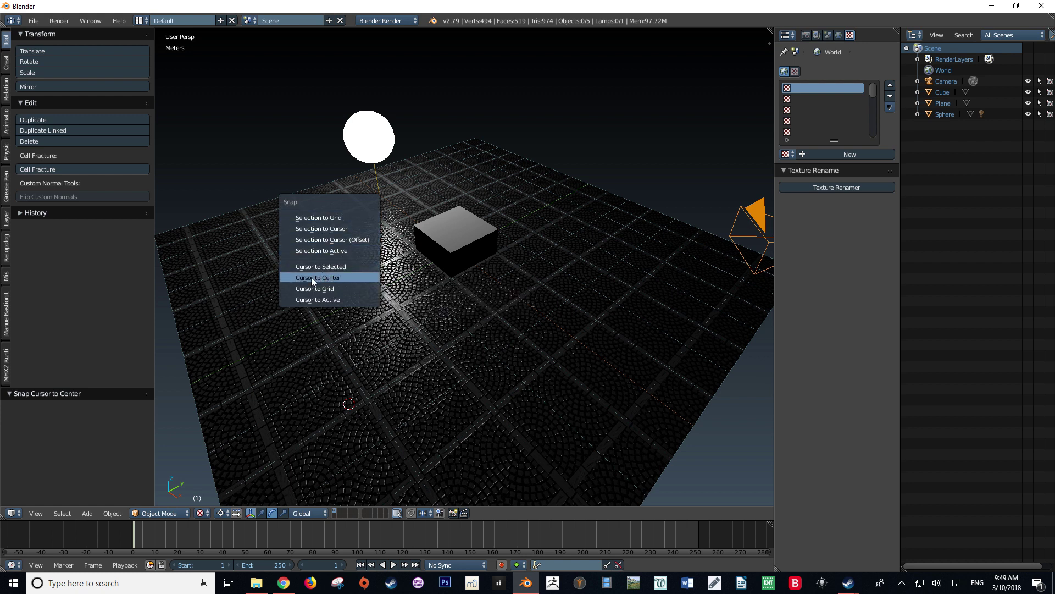
pyautogui.click(328, 278)
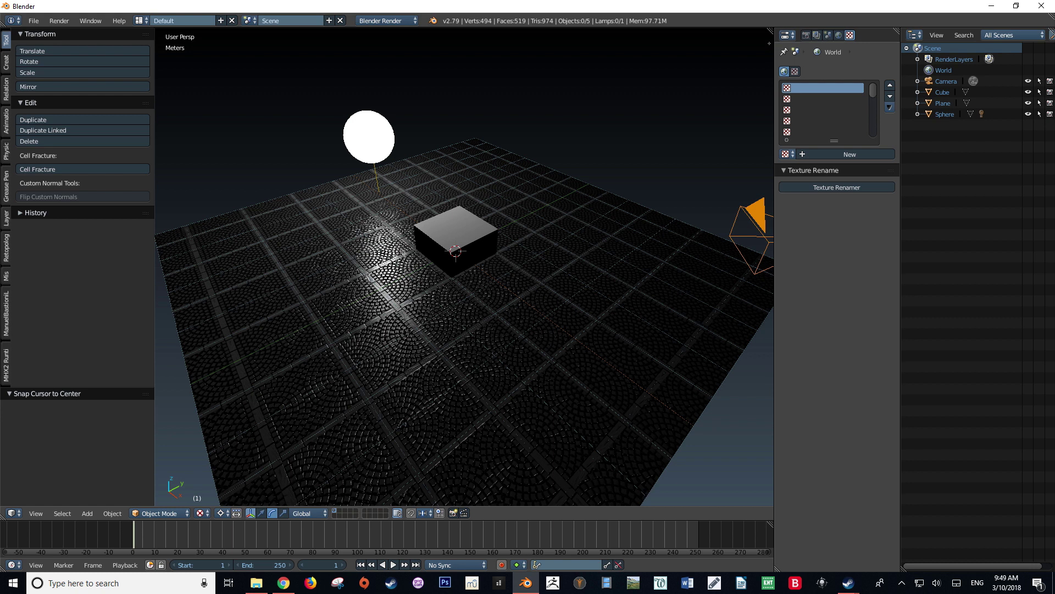
# - Enter Edit Mode on the cube and snap the 3D cursor to its selected top corner vertex nearest the light sphere
pyautogui.rightClick(427, 232)
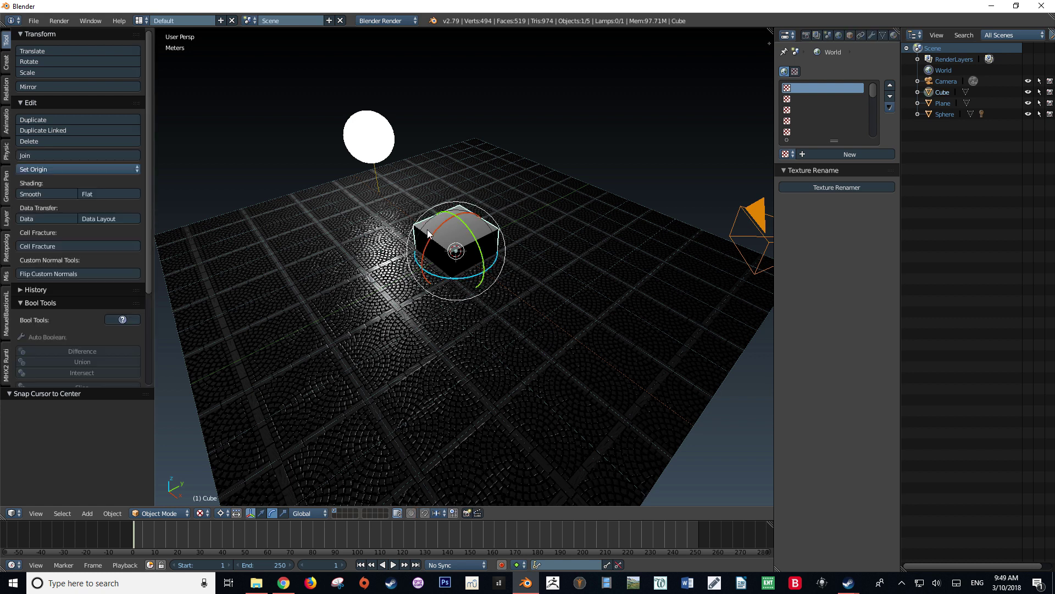
pyautogui.press('Tab')
pyautogui.scroll(3, 428, 232)
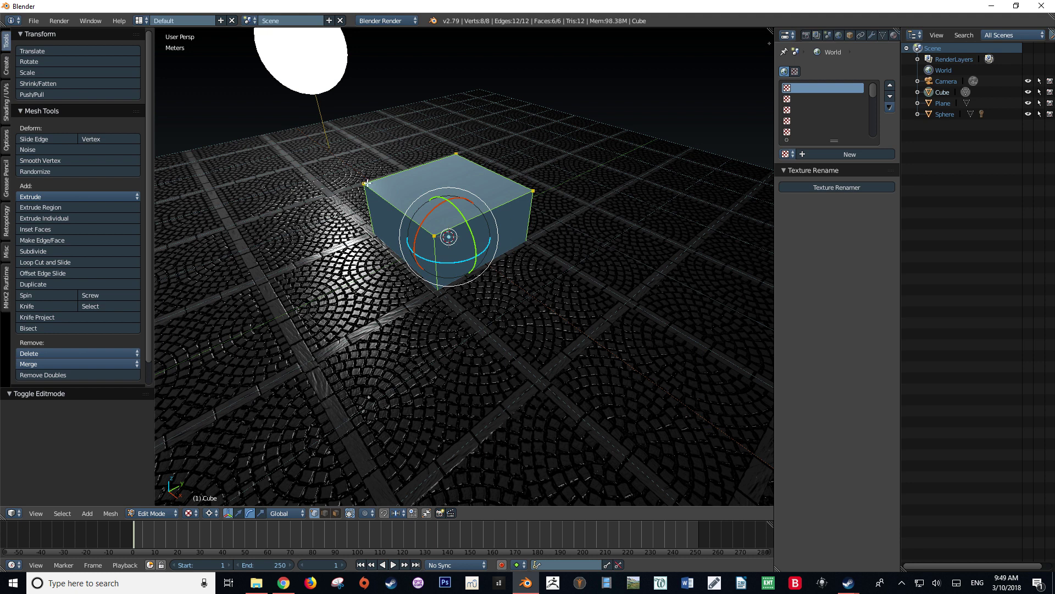
pyautogui.rightClick(366, 183)
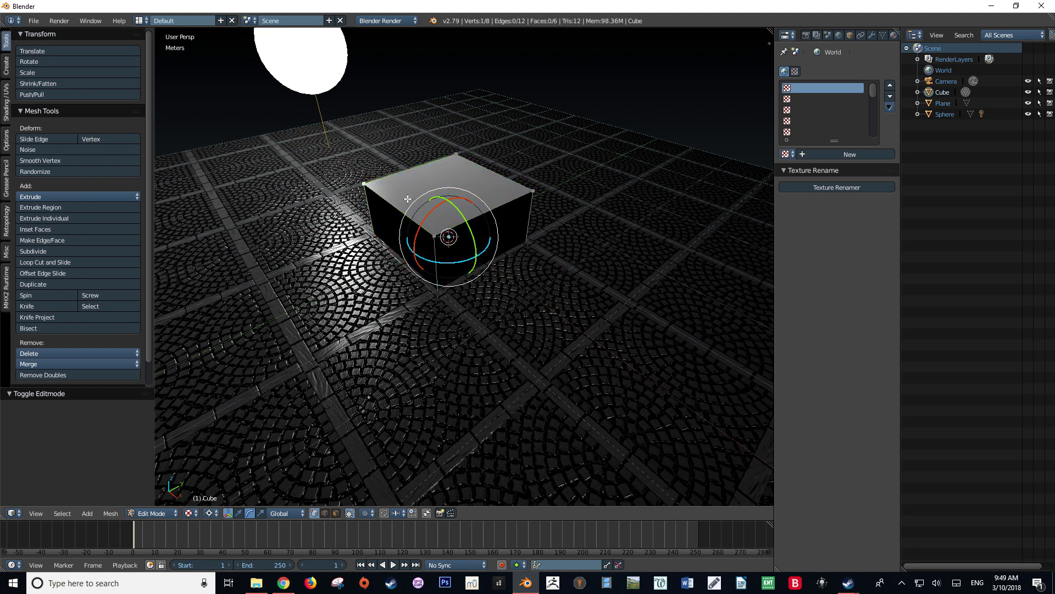
pyautogui.hotkey('shift', 's')
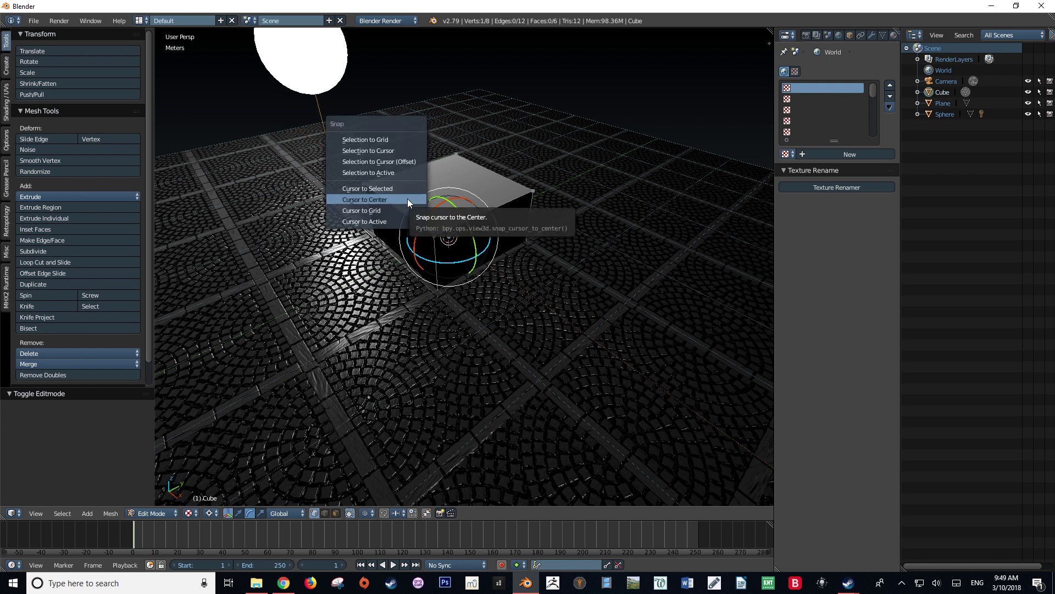
pyautogui.click(375, 190)
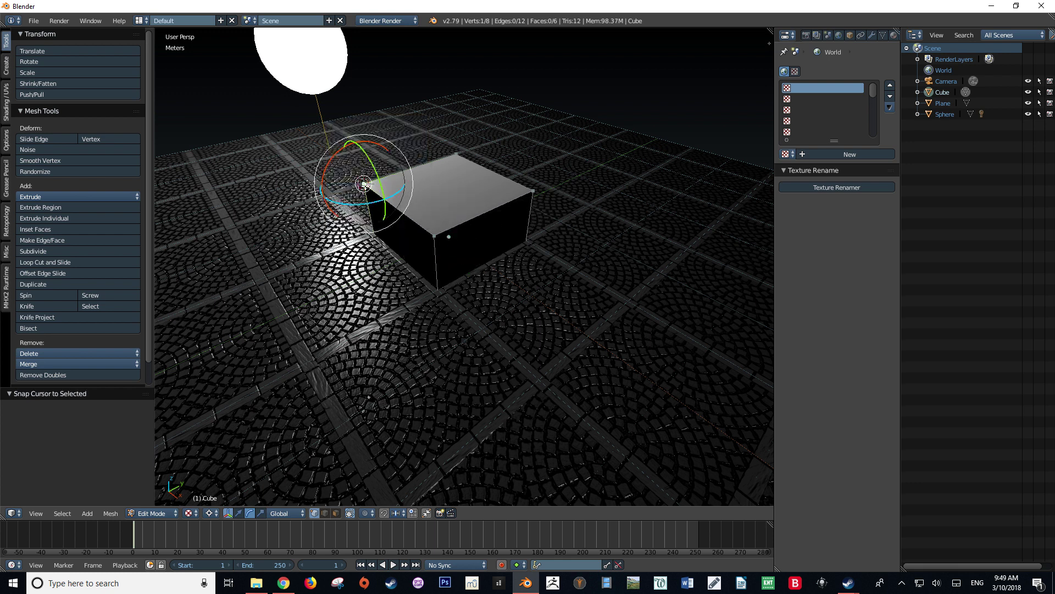
# - Return to Object Mode, rotate the cube freely about the 3D cursor at its corner so it tilts into the floor, and deselect everything
pyautogui.press('Tab')
pyautogui.moveTo(365, 187); pyautogui.dragTo(450, 206, button='middle')
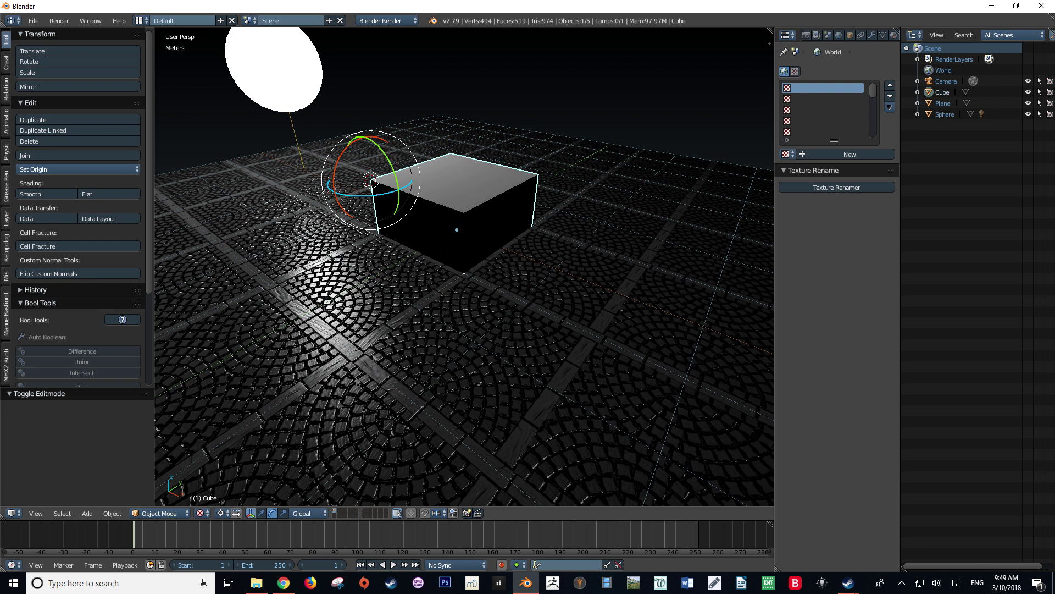
pyautogui.moveTo(361, 171); pyautogui.dragTo(421, 188, button='middle')
pyautogui.moveTo(412, 158); pyautogui.dragTo(472, 206)
pyautogui.moveTo(473, 206); pyautogui.dragTo(441, 237, button='middle')
pyautogui.press('a')
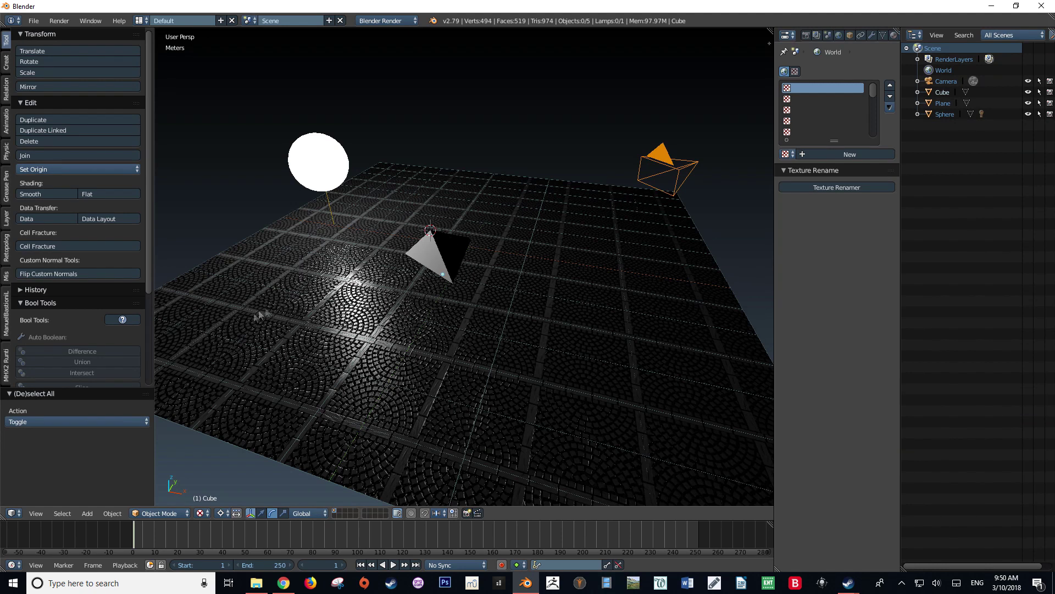
# - Place the 3D cursor at several different points, beside the light sphere, over the tilted cube and on the floor
pyautogui.scroll(3, 363, 311)
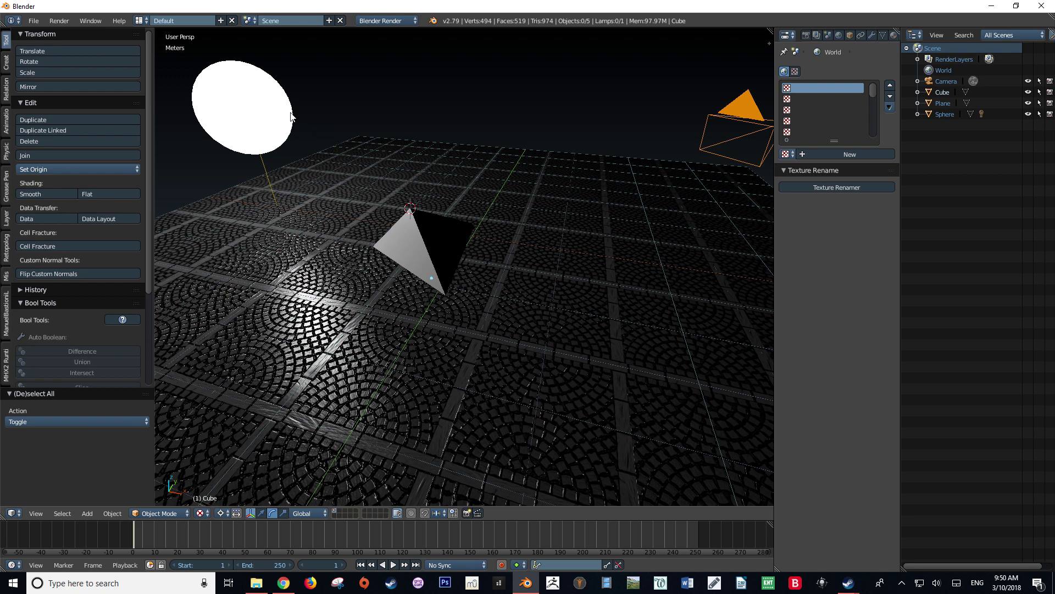
pyautogui.moveTo(267, 114); pyautogui.dragTo(352, 126, button='middle')
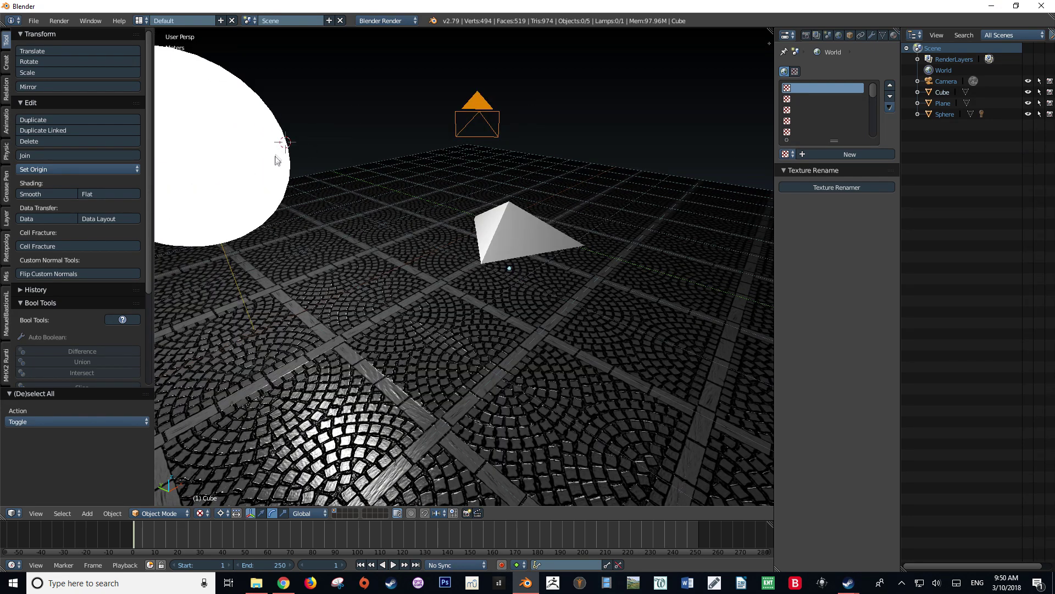
pyautogui.moveTo(282, 159); pyautogui.dragTo(350, 245, button='middle')
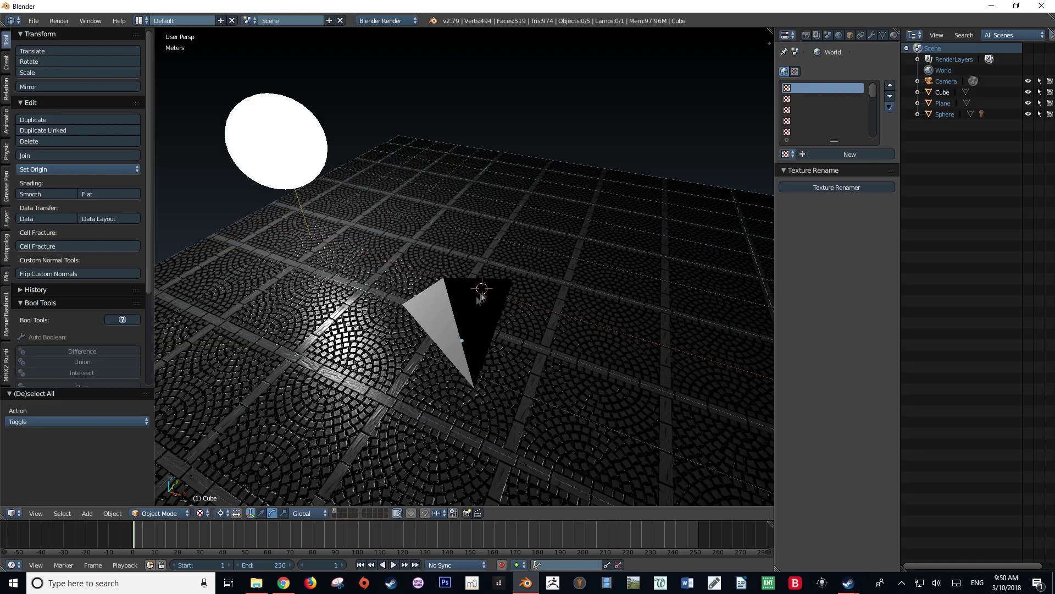
pyautogui.moveTo(596, 299); pyautogui.dragTo(433, 274, button='middle')
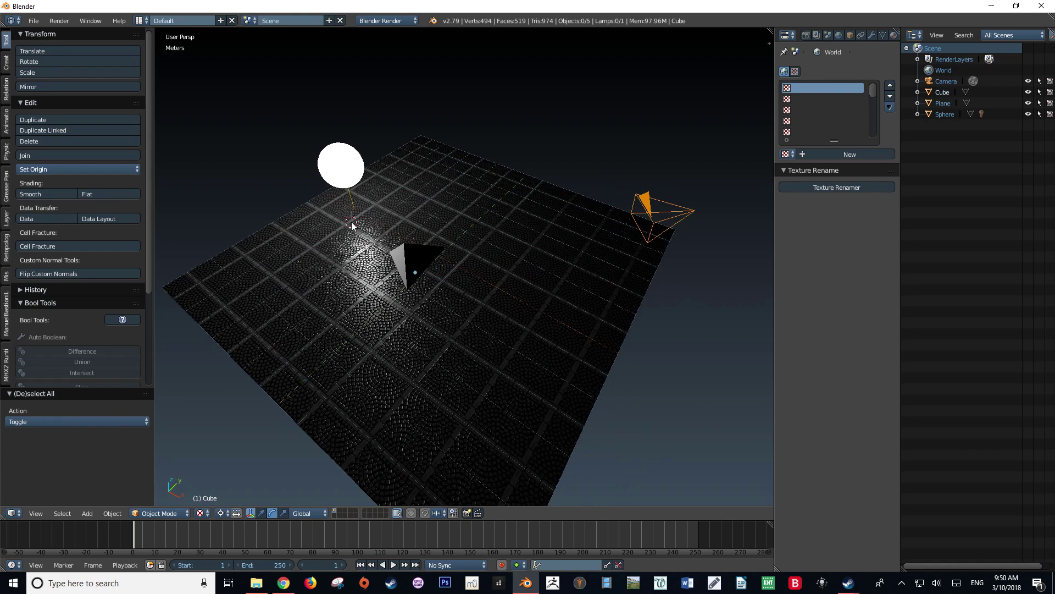
pyautogui.click(278, 260)
# - Add a new cube at the 3D cursor on the peak of the tilted cube and scale it to 0.176
pyautogui.moveTo(339, 305); pyautogui.dragTo(413, 250, button='middle')
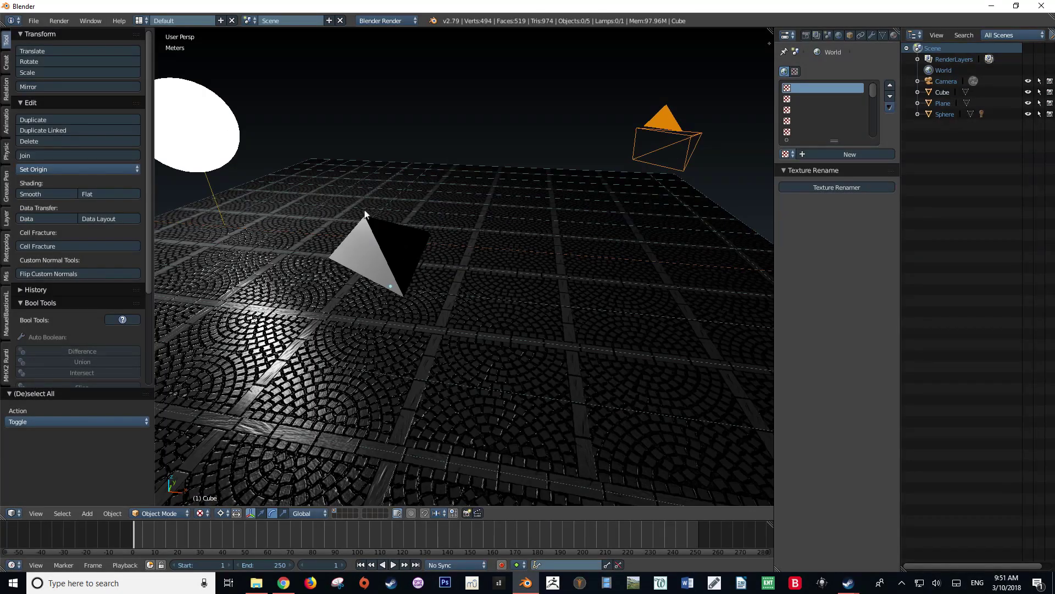
pyautogui.moveTo(366, 220); pyautogui.dragTo(439, 229, button='middle')
pyautogui.hotkey('shift', 'a')
pyautogui.moveTo(438, 229)
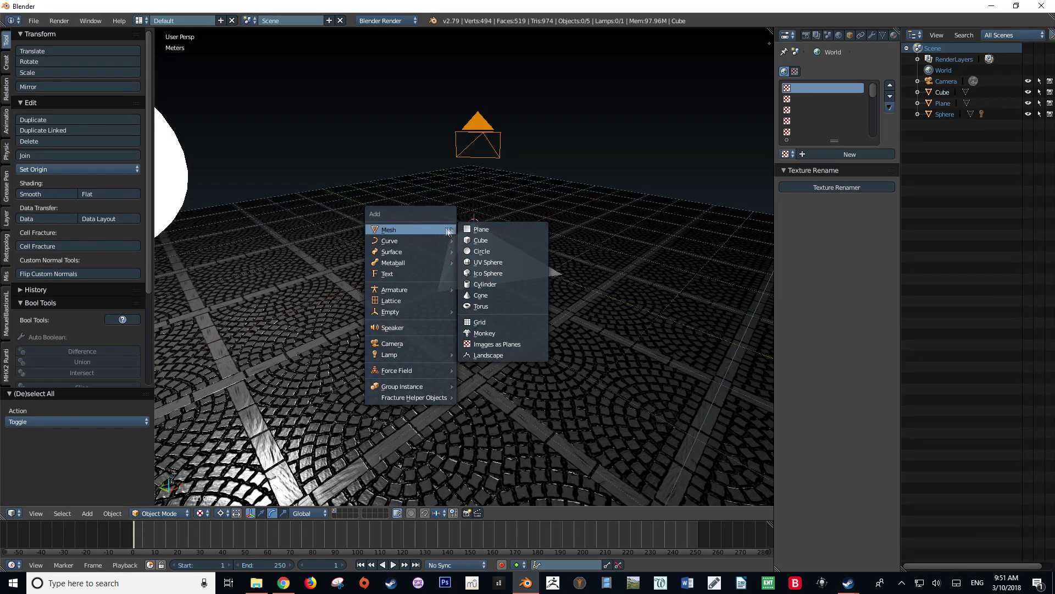
pyautogui.click(481, 241)
pyautogui.press('s')
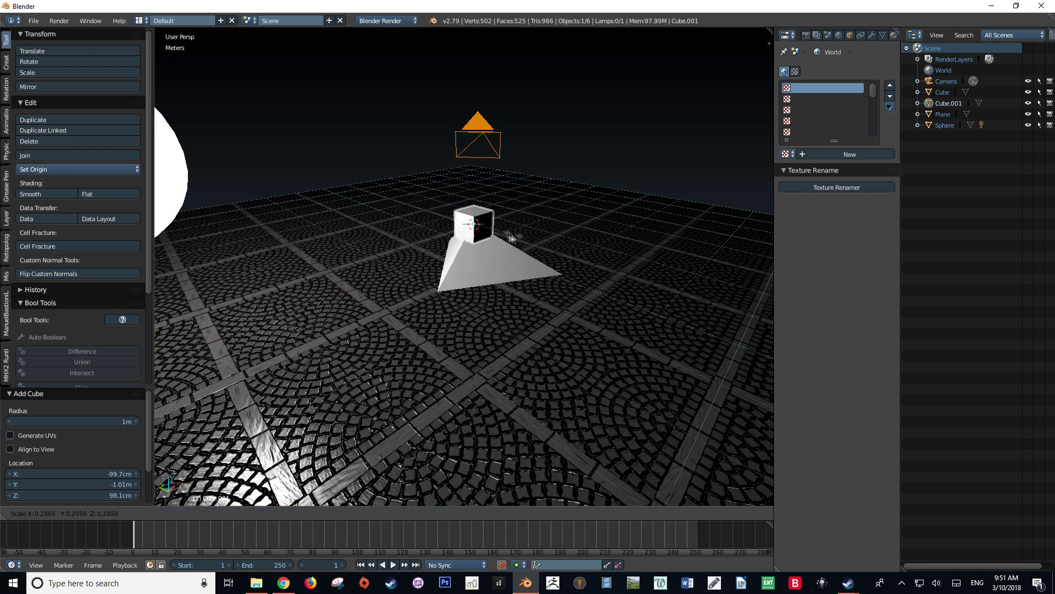
pyautogui.click(523, 243)
# - Move the 3D cursor to several spots around the floor, ending away from the small cube near the light sphere
pyautogui.moveTo(501, 254); pyautogui.dragTo(382, 335, button='middle')
pyautogui.click(625, 279)
pyautogui.click(367, 322)
pyautogui.click(237, 354)
pyautogui.click(231, 299)
pyautogui.click(297, 216)
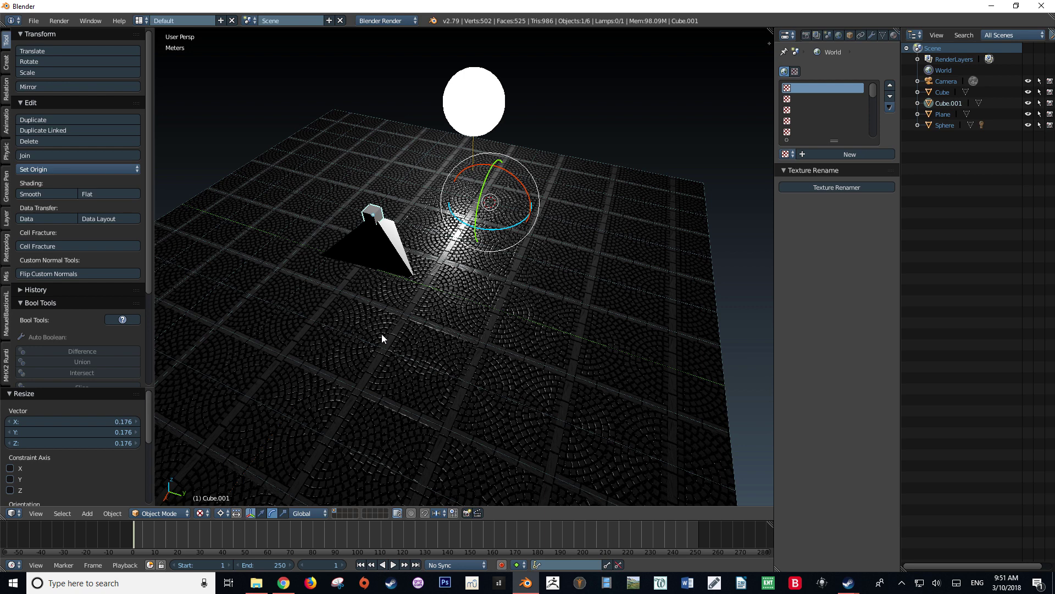
pyautogui.moveTo(381, 309); pyautogui.dragTo(580, 265, button='middle')
pyautogui.moveTo(514, 267)
pyautogui.mouseDown(button='middle')
pyautogui.moveTo(565, 291)
pyautogui.moveTo(525, 273)
pyautogui.mouseUp(button='middle')
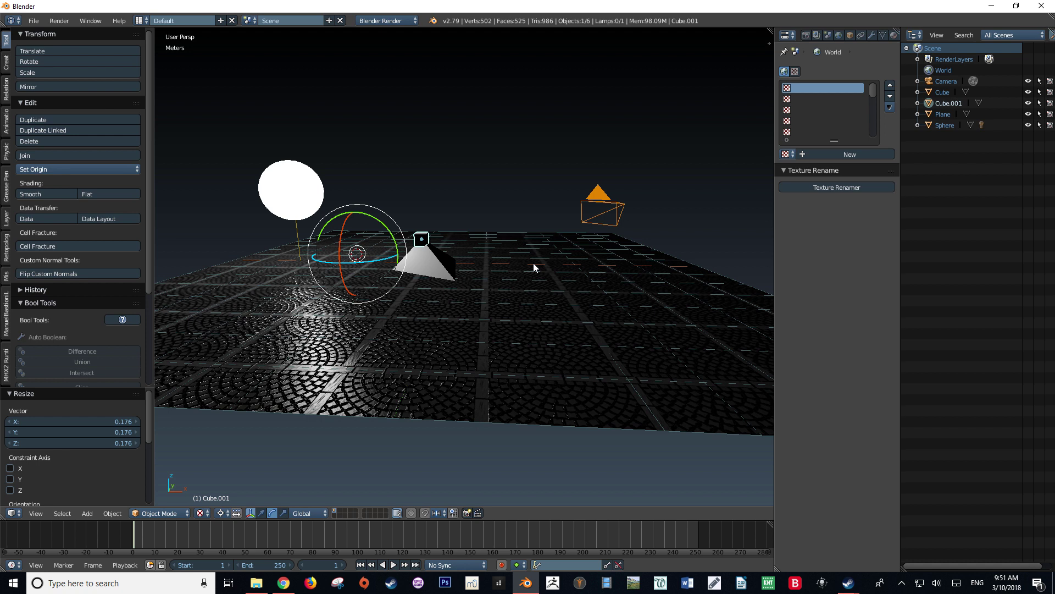
pyautogui.moveTo(517, 268); pyautogui.dragTo(593, 301, button='middle')
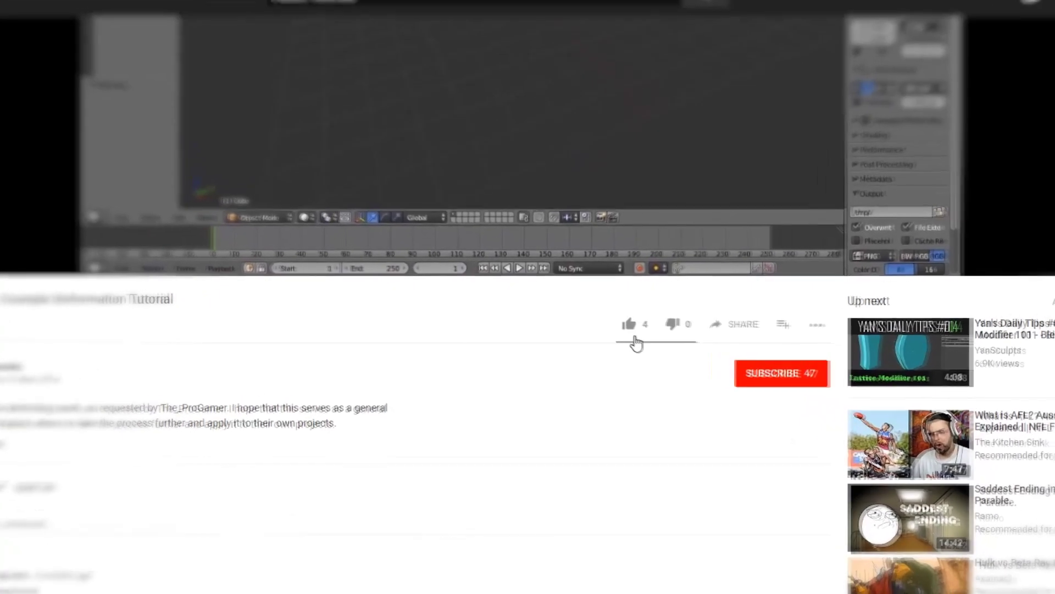
pyautogui.click(633, 336)
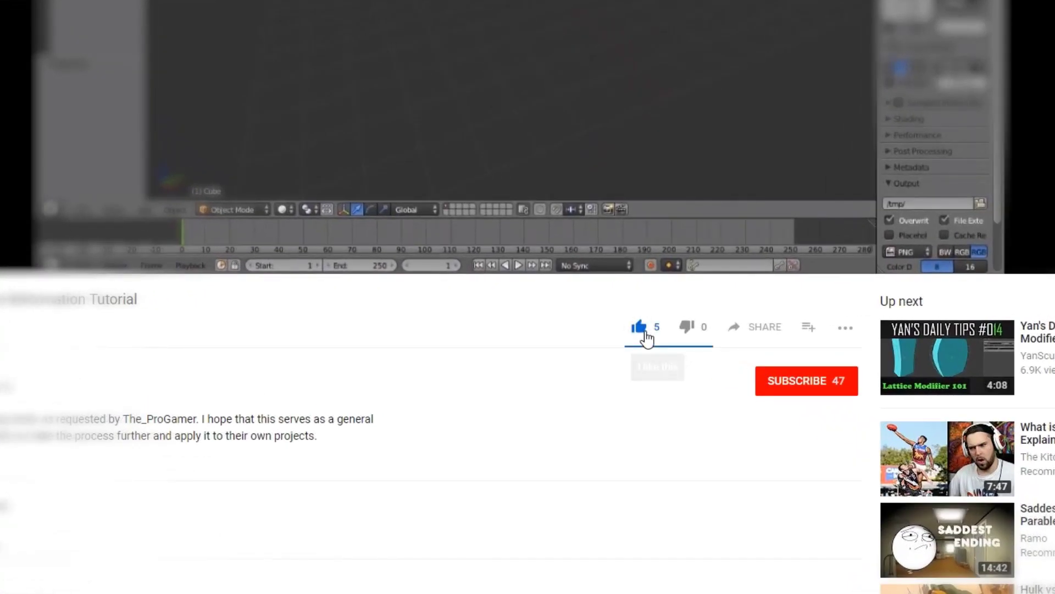
pyautogui.click(797, 383)
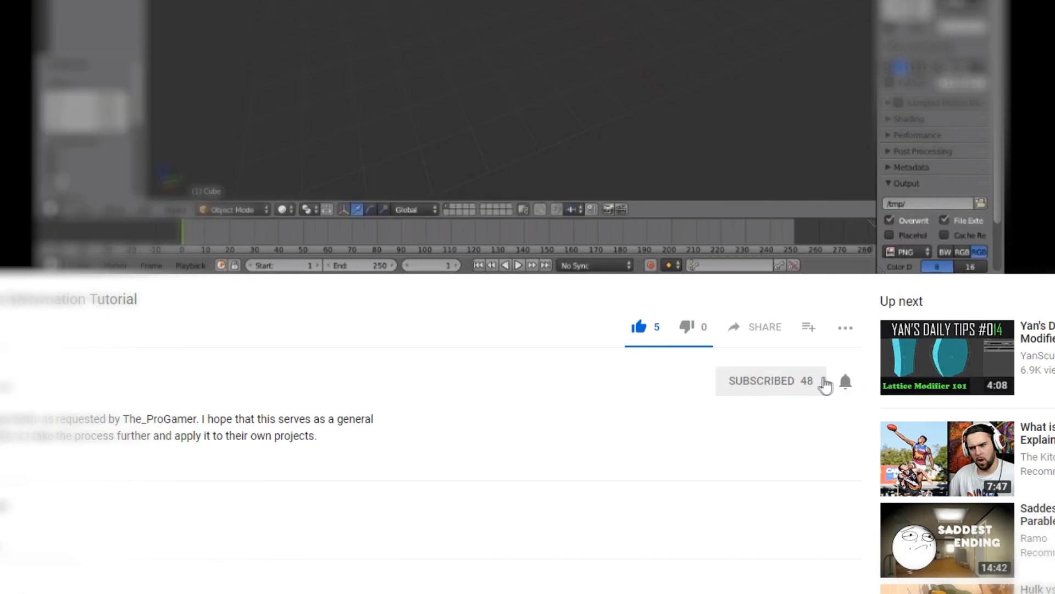